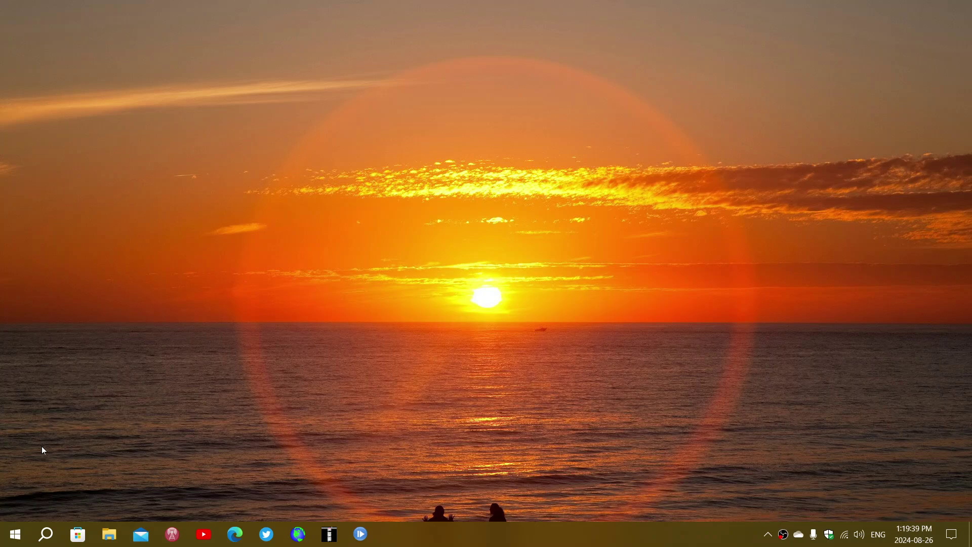
# - Launch Settings from the Start menu and go to Update & Security
pyautogui.click(16, 534)
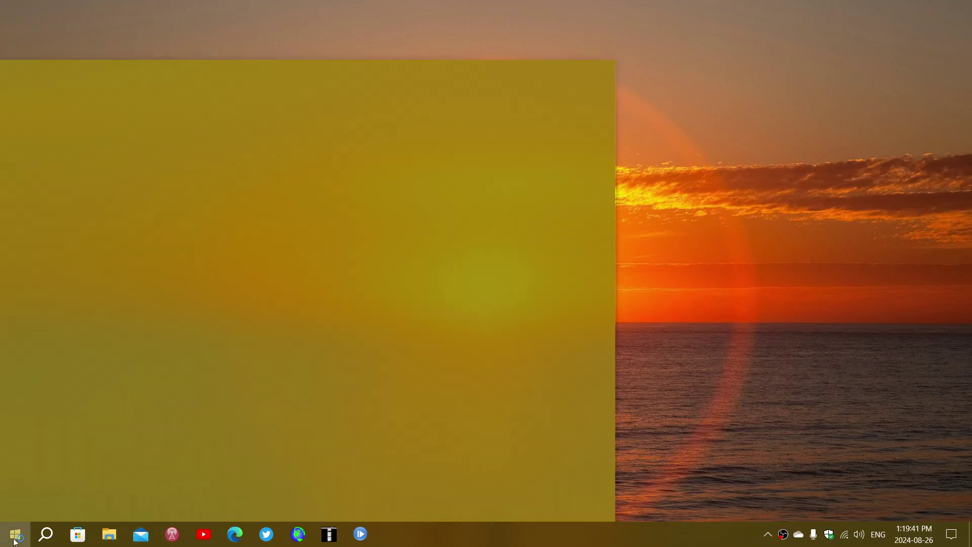
pyautogui.click(16, 75)
pyautogui.click(15, 475)
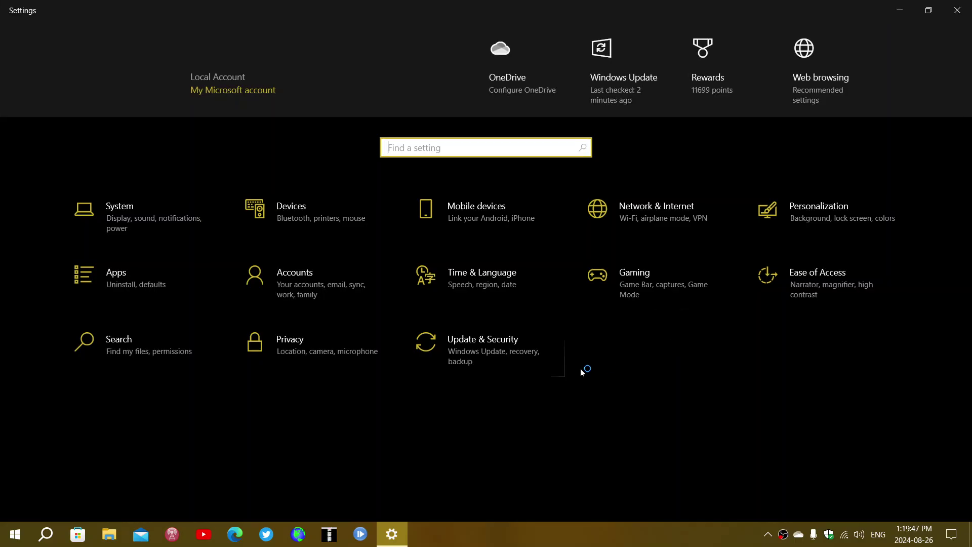
pyautogui.click(520, 360)
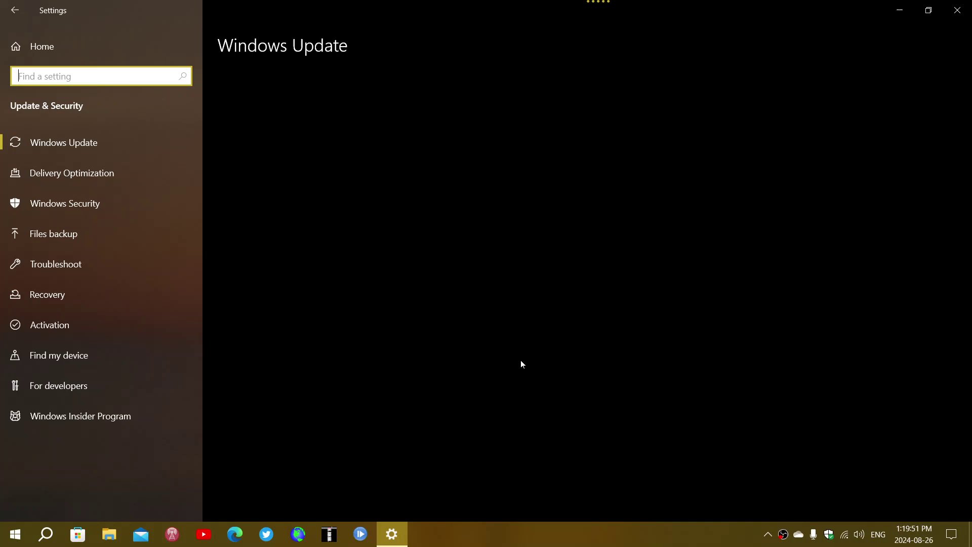
# - Show the Windows Insider Program channel choices, keeping Release Preview selected
pyautogui.click(143, 416)
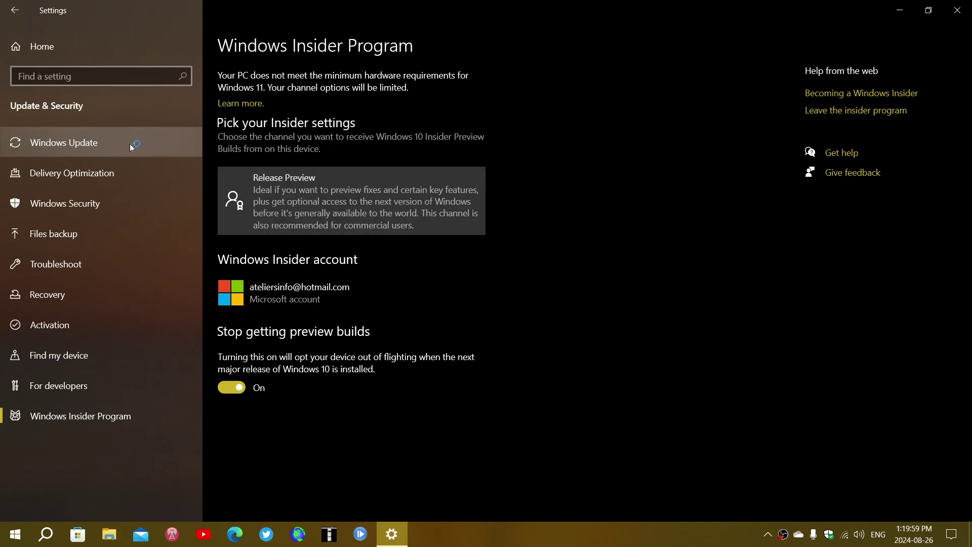
pyautogui.click(358, 191)
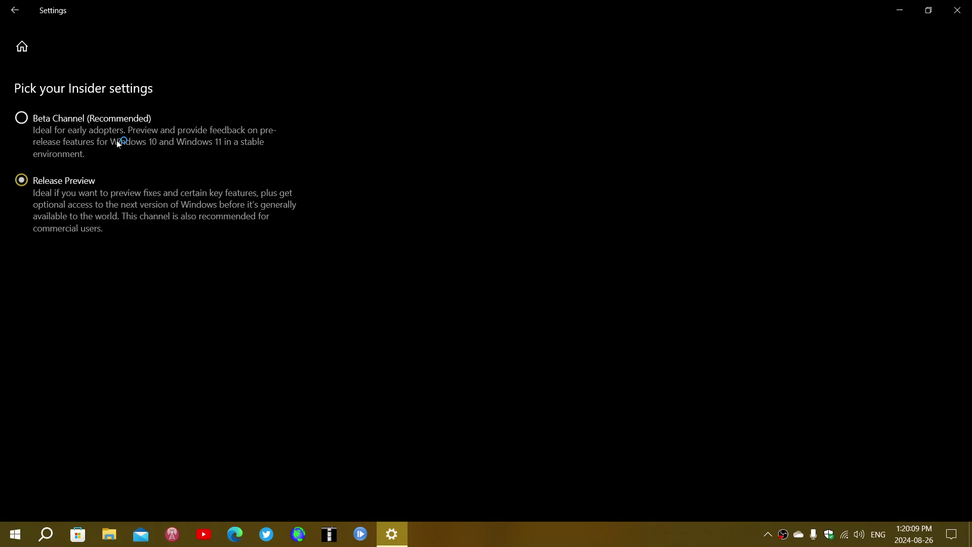
# - Close the Settings window to return to the sunset-wallpaper desktop
pyautogui.click(957, 10)
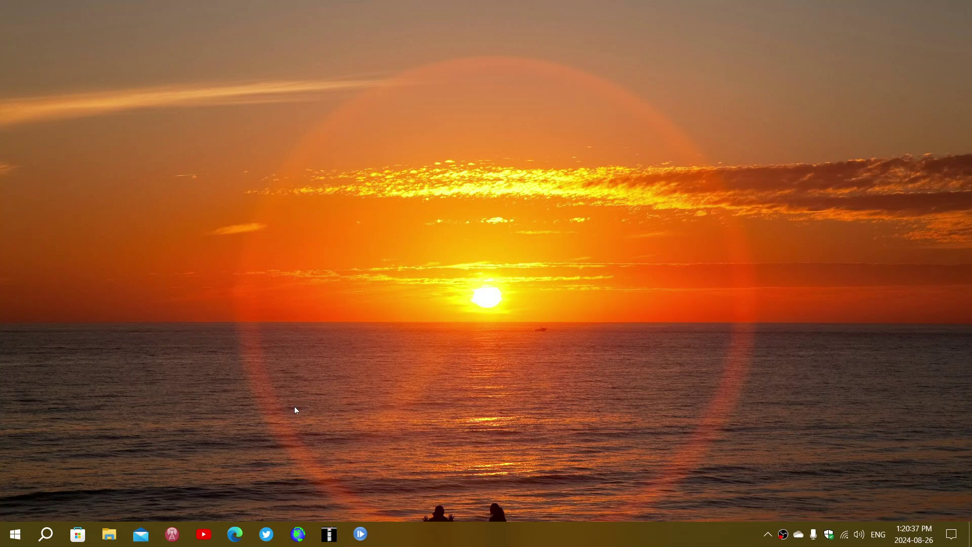
# - Launch Task Manager from the Start button's Win+X menu
pyautogui.rightClick(15, 537)
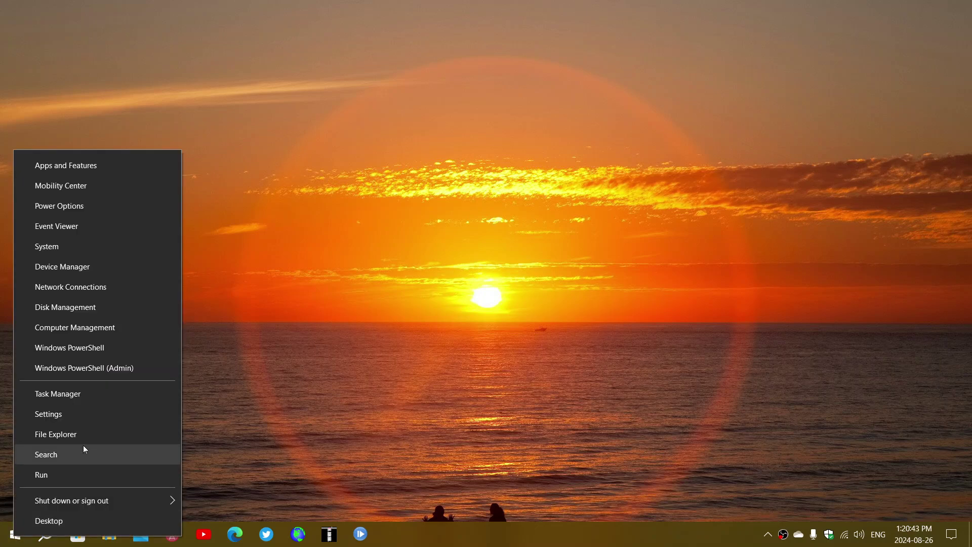
pyautogui.click(101, 393)
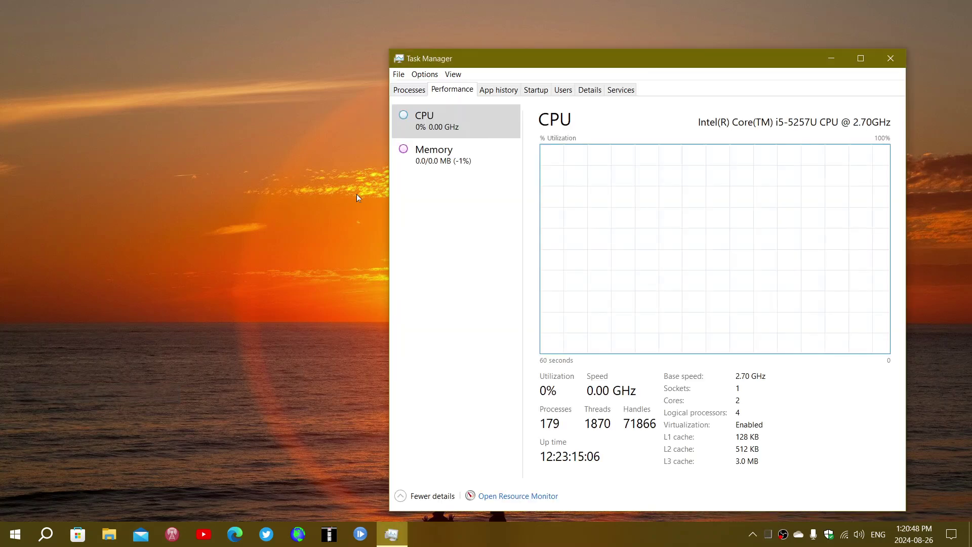
# - Switch the Performance view to the Memory page showing 8 GB DDR3 usage
pyautogui.click(447, 158)
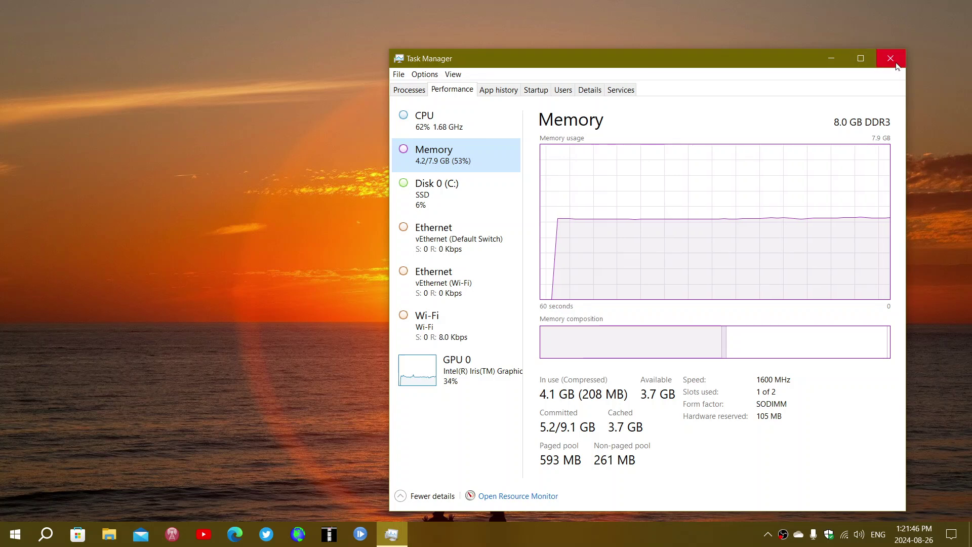
# - Close the Task Manager window to return to the desktop
pyautogui.click(891, 59)
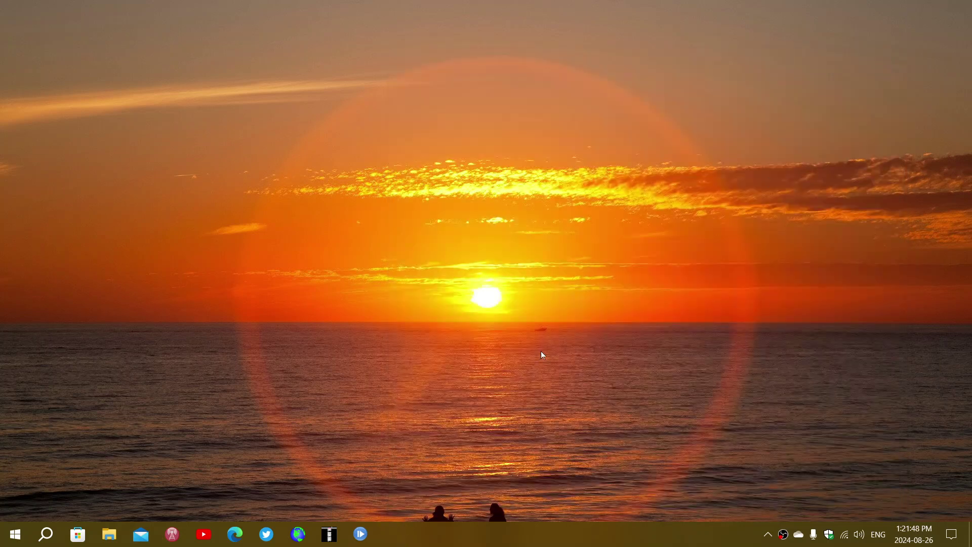